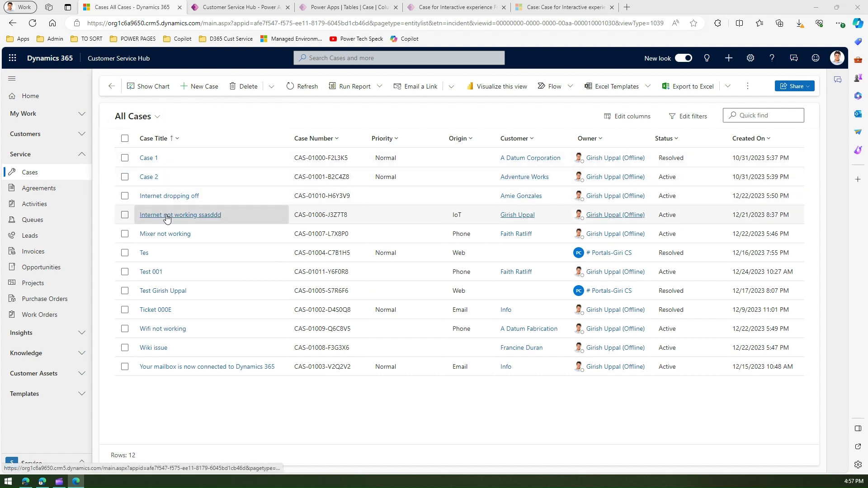
Examine the header of the case "Internet not working ssasddd" and that of a contact record from the My Active Contacts list
click(167, 216)
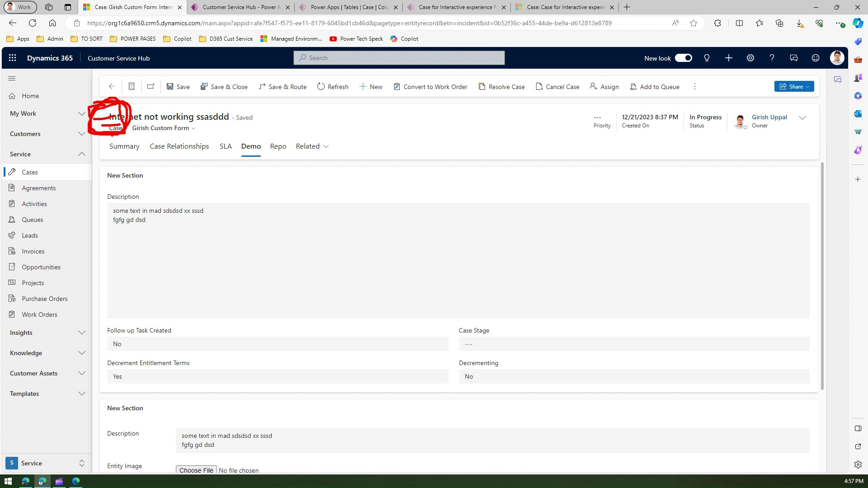
key(Escape)
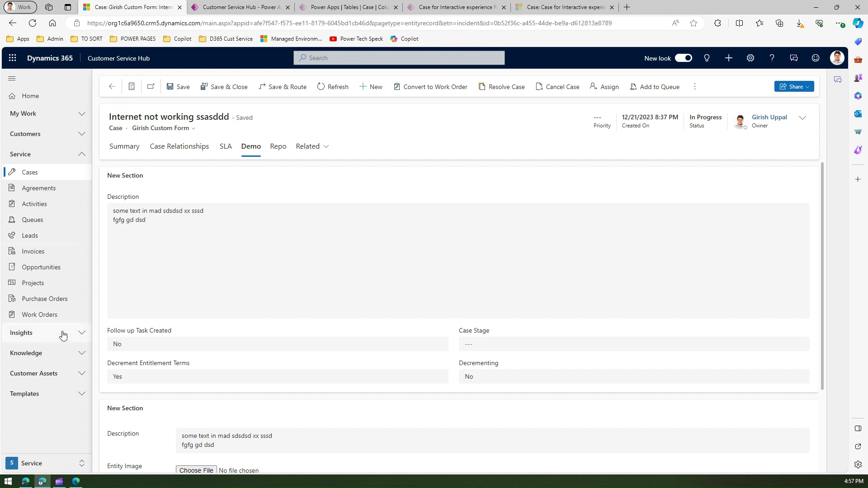
click(80, 137)
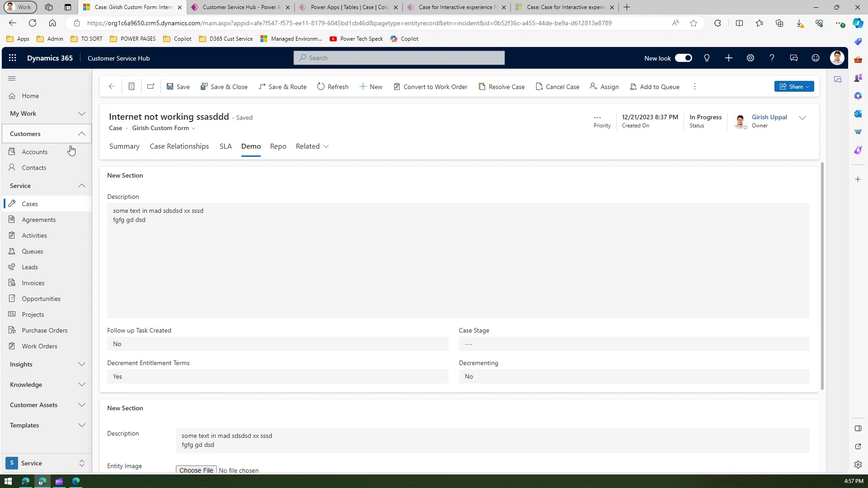
click(32, 167)
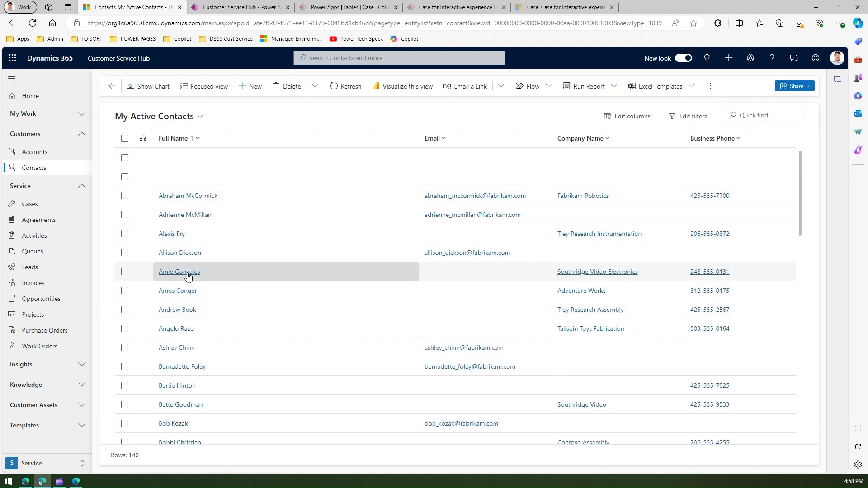
click(188, 273)
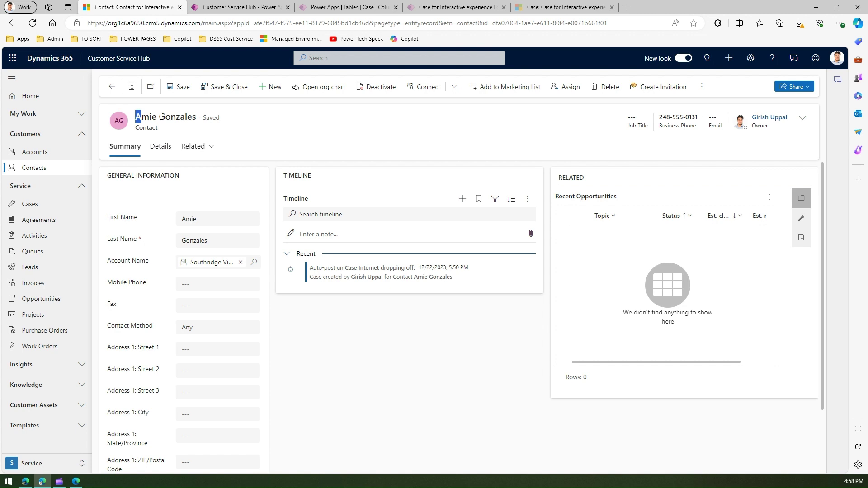
drag(159, 117, 167, 116)
click(112, 87)
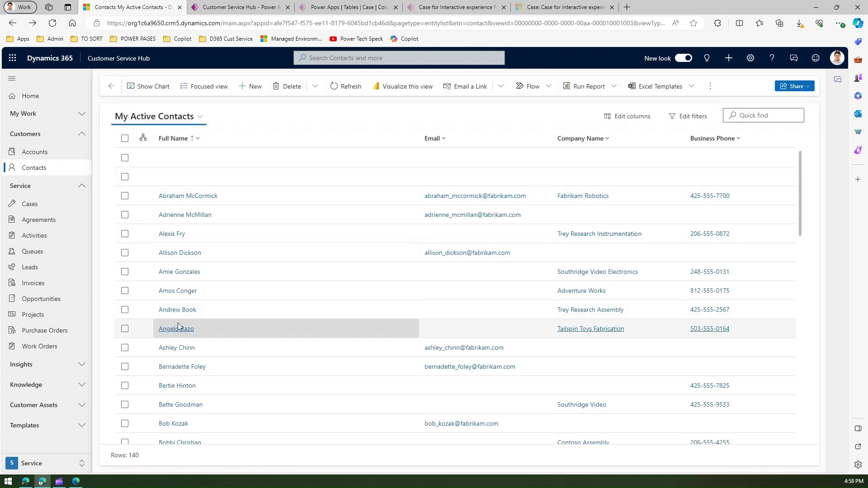
Open several contact records from My Active Contacts to examine the picture shown in their form headers
scroll(189, 420, down, 5)
click(185, 414)
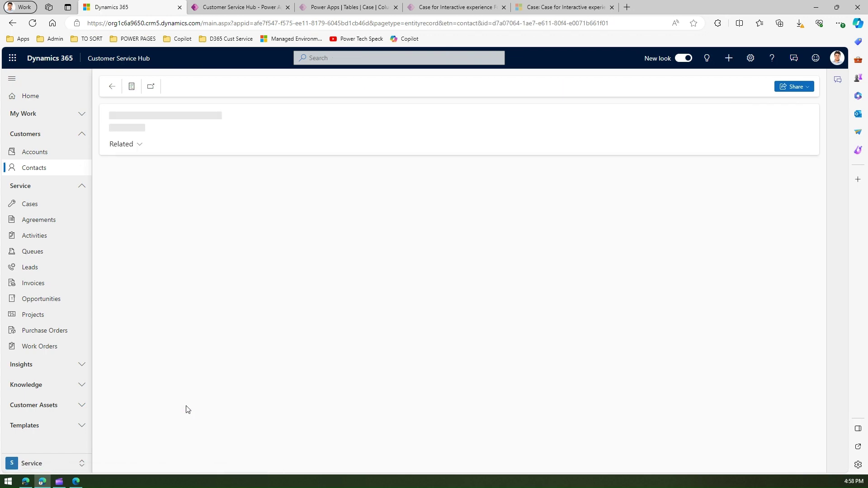
click(112, 86)
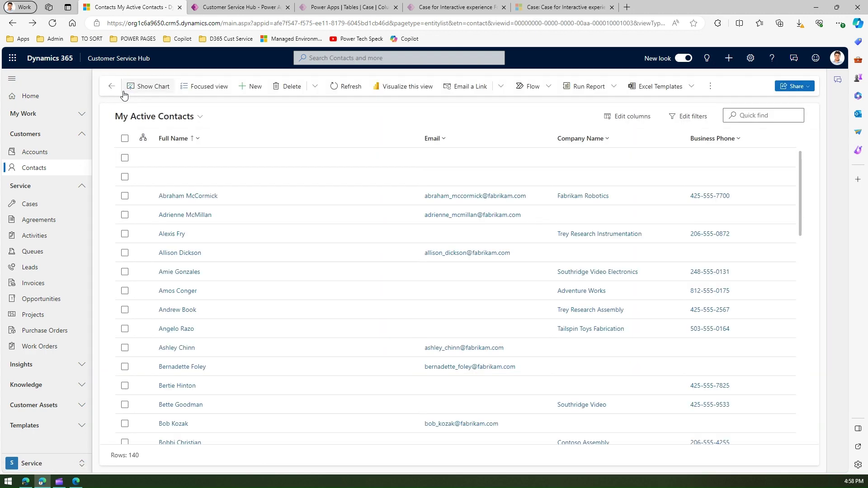
click(185, 198)
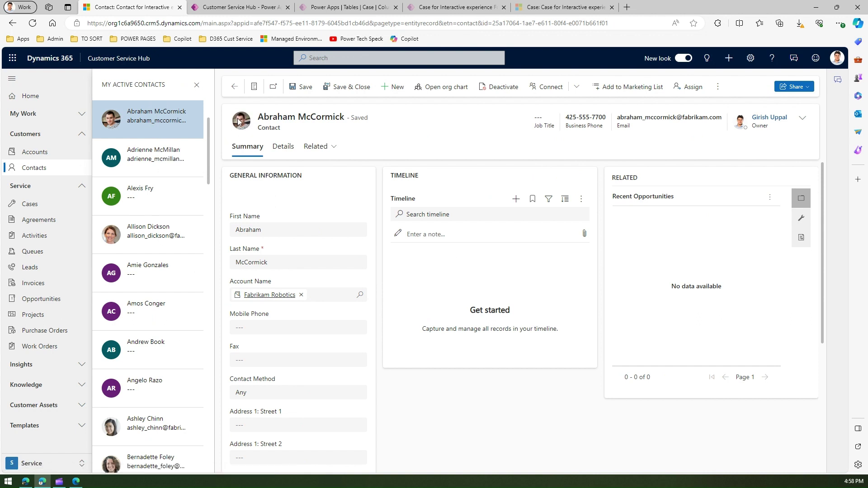
click(139, 239)
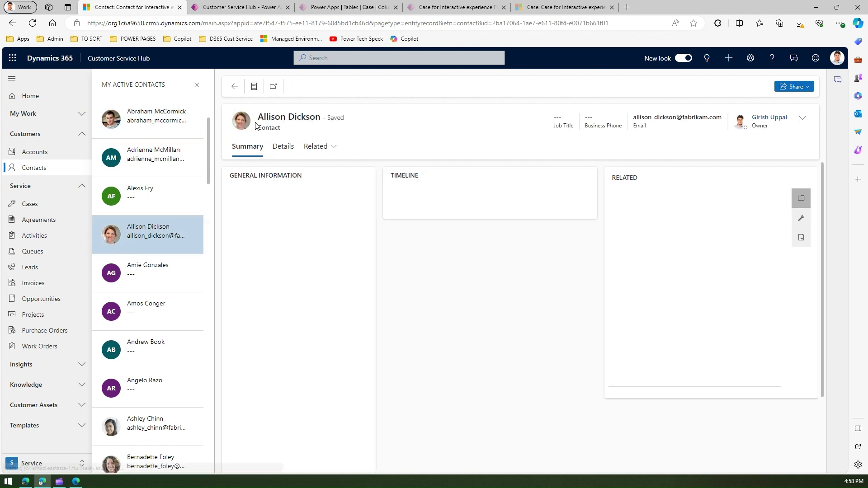
scroll(174, 295, down, 10)
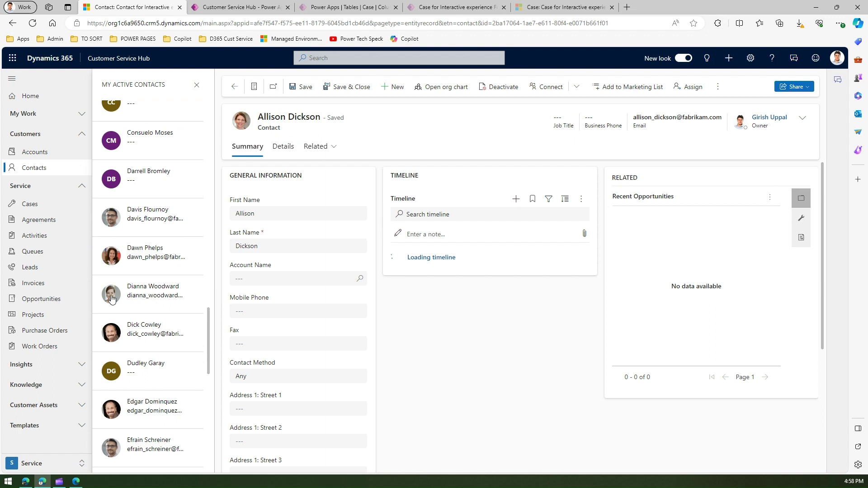
click(165, 294)
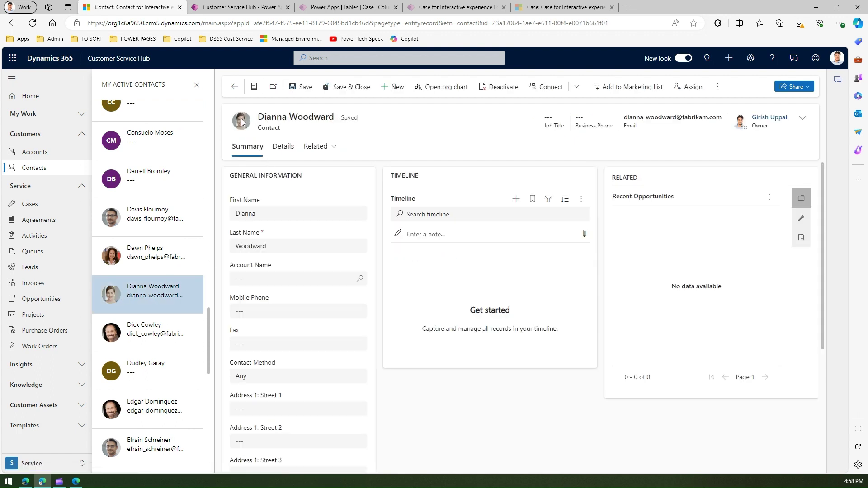
click(196, 86)
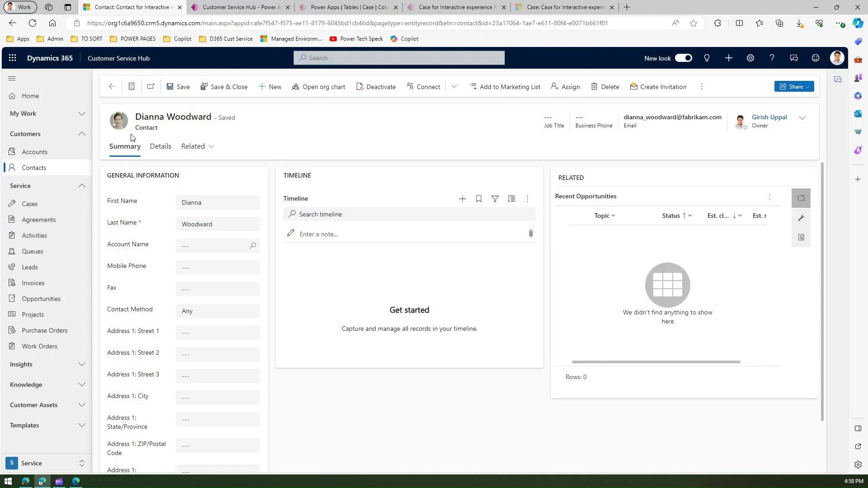
Return to the Cases list, and open the Case table's columns in Power Apps
click(48, 210)
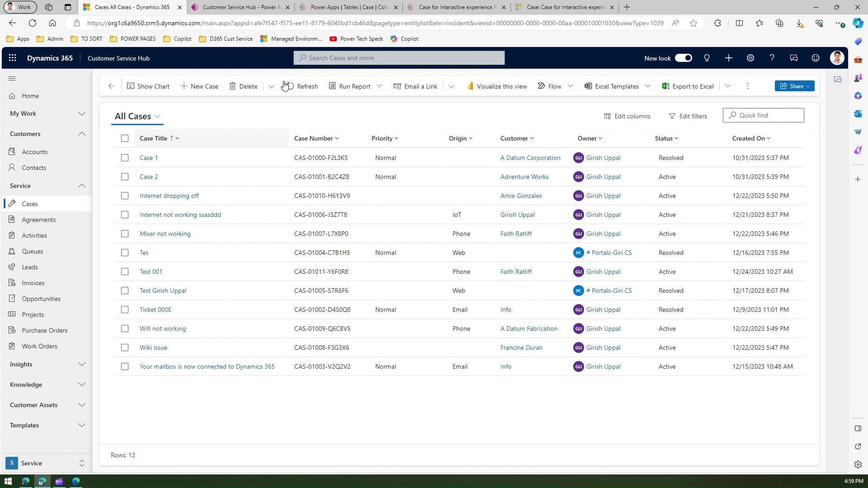
click(328, 6)
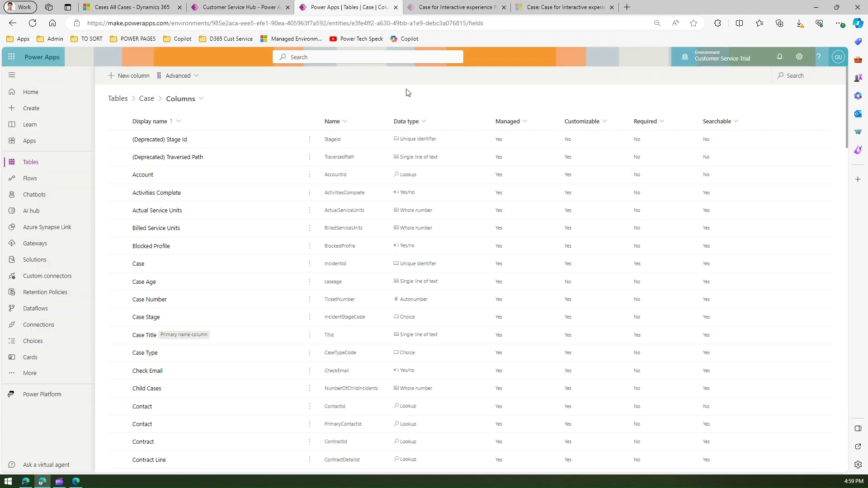
click(147, 100)
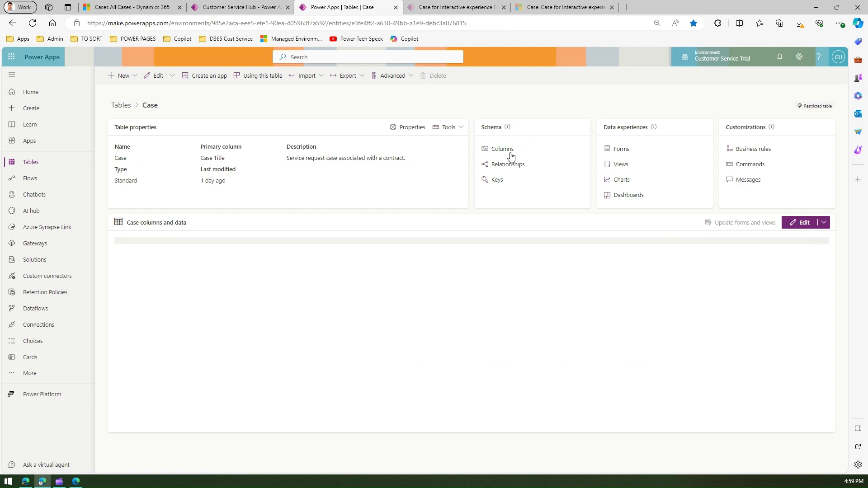
click(507, 152)
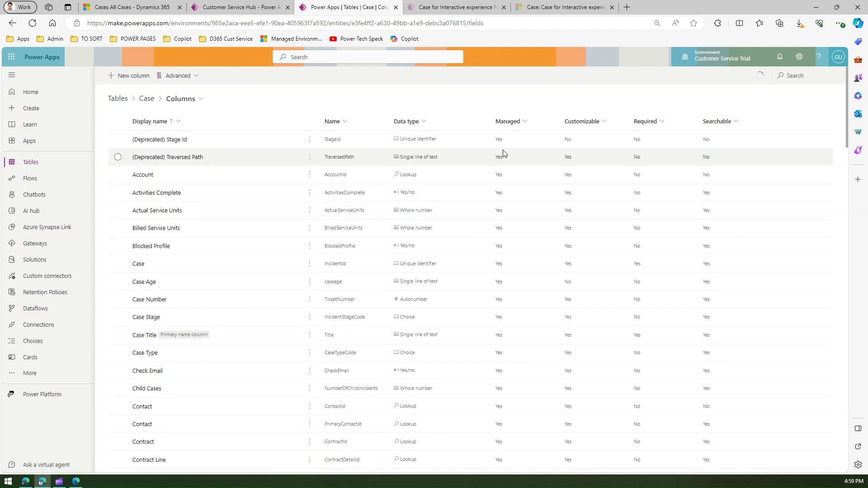
Start a new column on the Case table with "Case Primary Image" as both display name and description
click(139, 77)
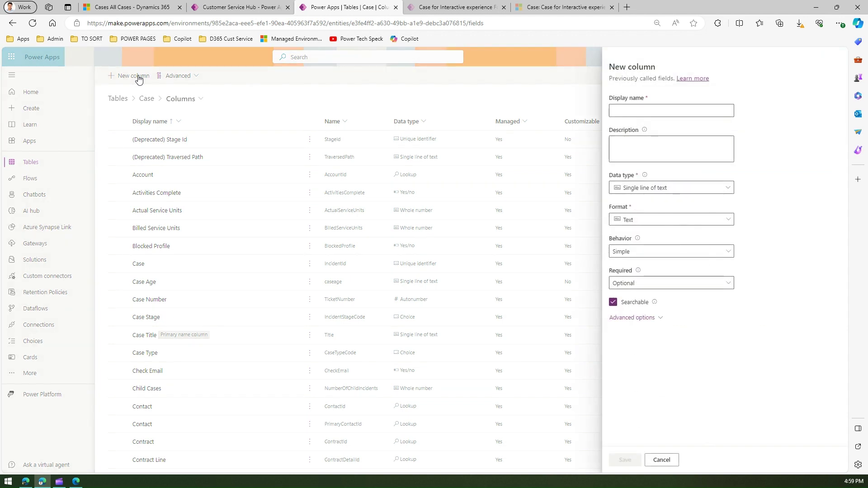
click(605, 111)
text(Ca)
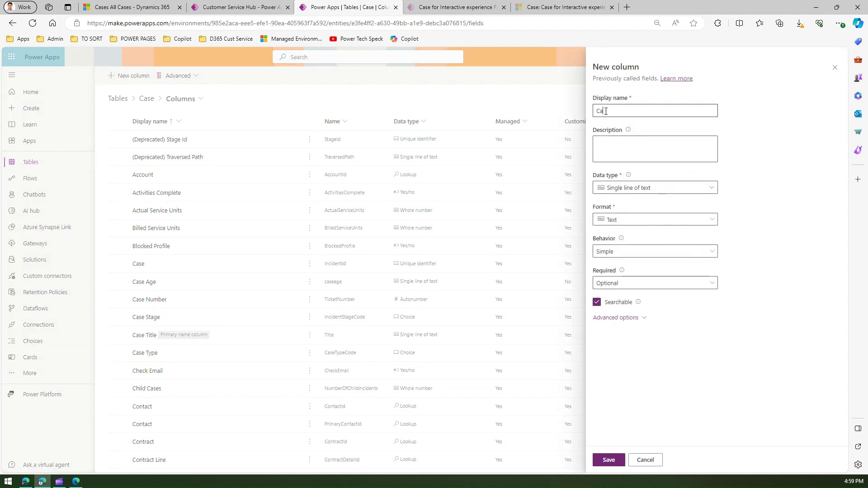
text(se Primary Image)
key(ctrl+a)
key(ctrl+c)
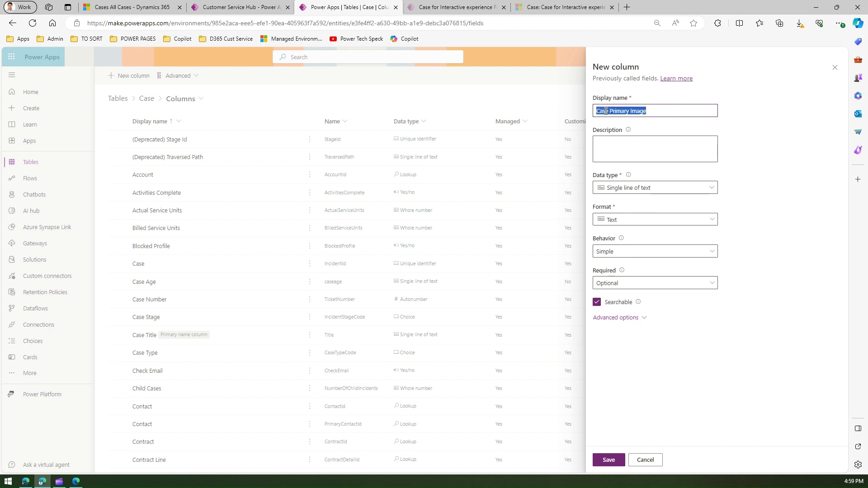
click(659, 145)
key(ctrl+v)
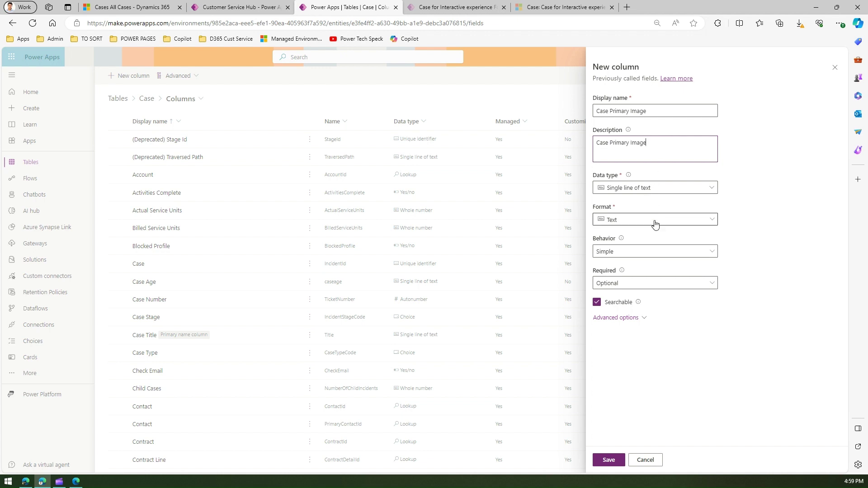
Set the new column's data type to Image and save it as the Case table's primary image column
click(712, 188)
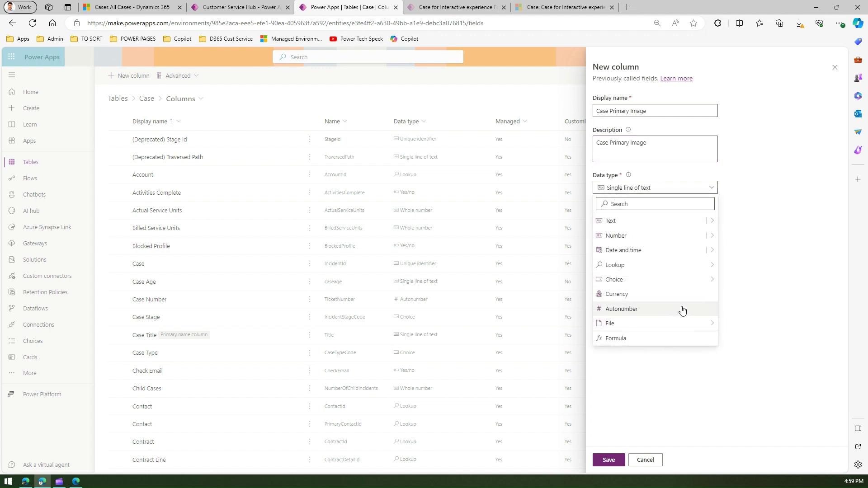
mouse_move(693, 325)
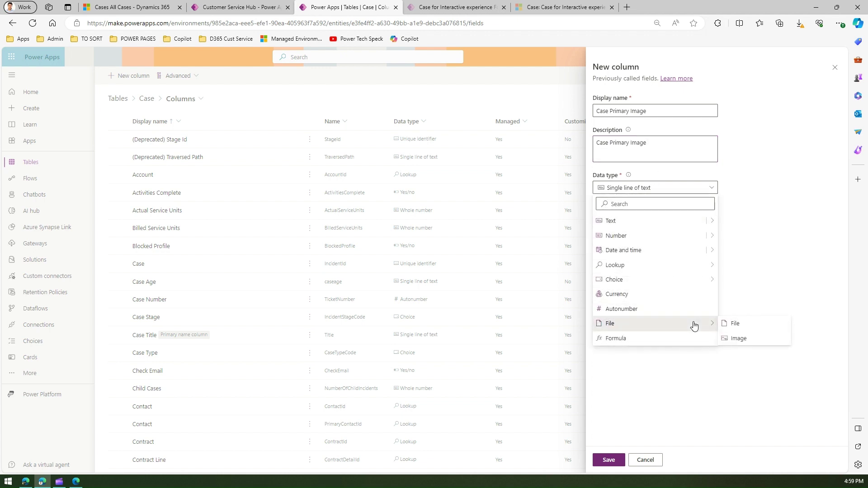
click(730, 339)
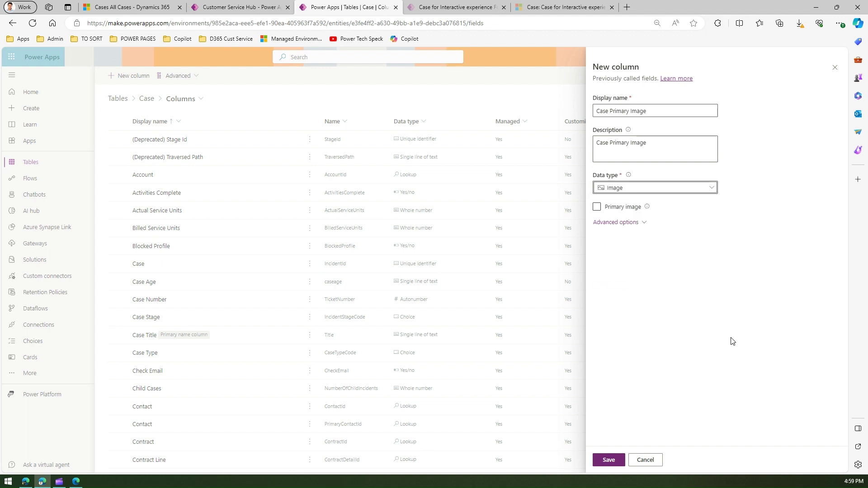
click(644, 224)
click(637, 223)
click(620, 461)
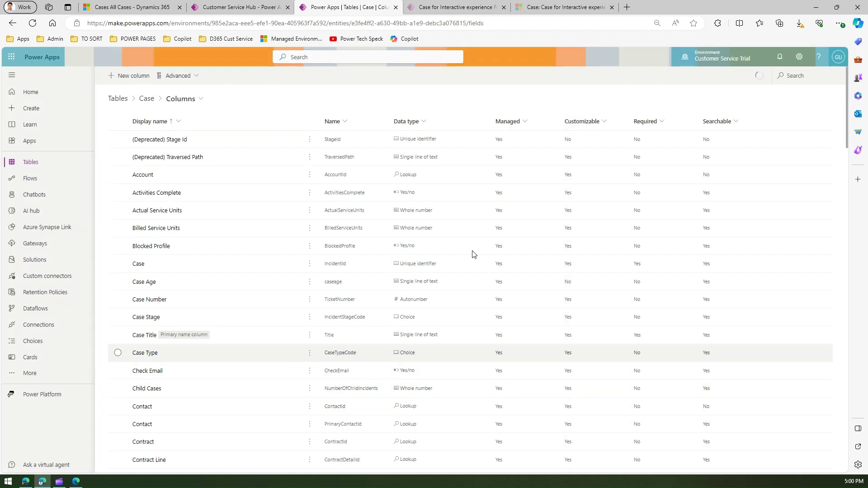
Check the "Internet dropping off" case in Customer Service Hub, reviewing its header and its Summary, Repo and Case Relationships sections
click(124, 10)
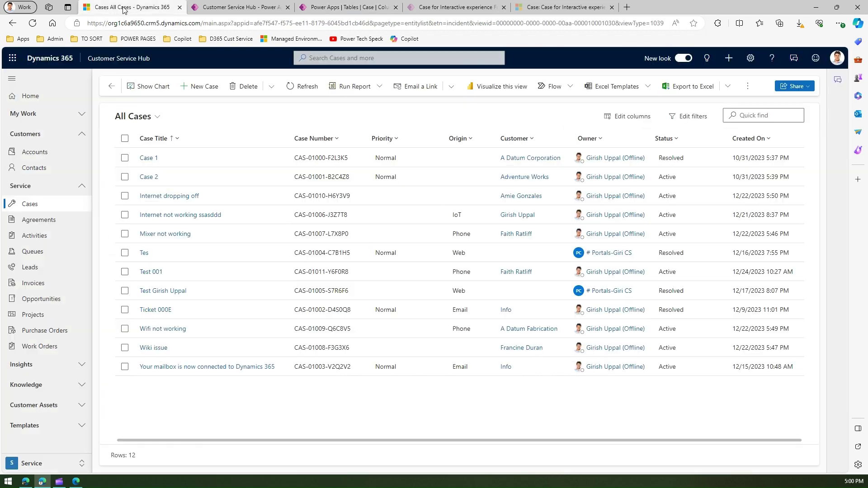
click(163, 197)
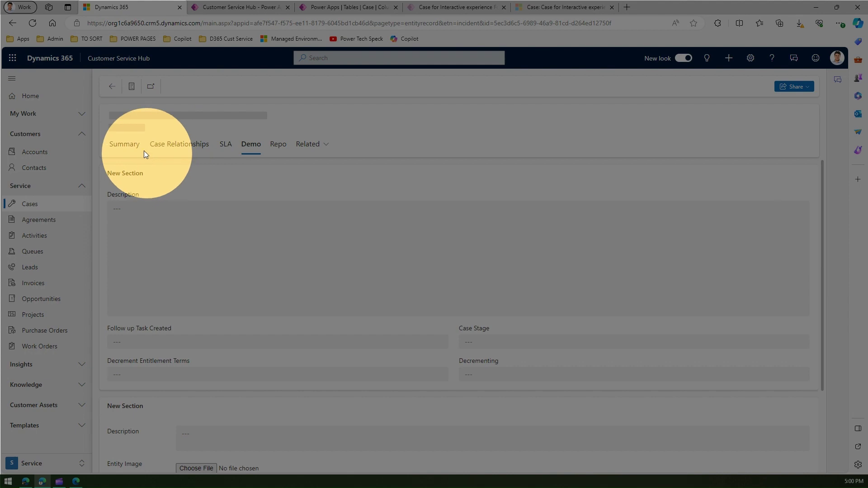
click(139, 152)
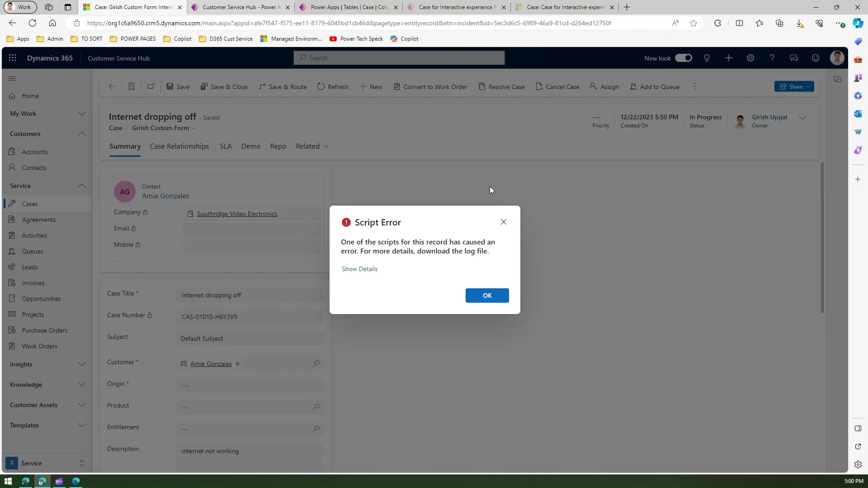
click(503, 222)
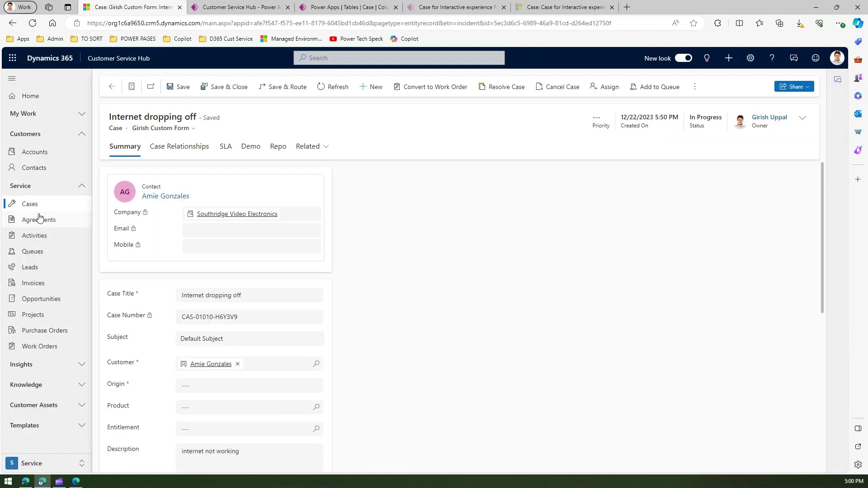
click(277, 149)
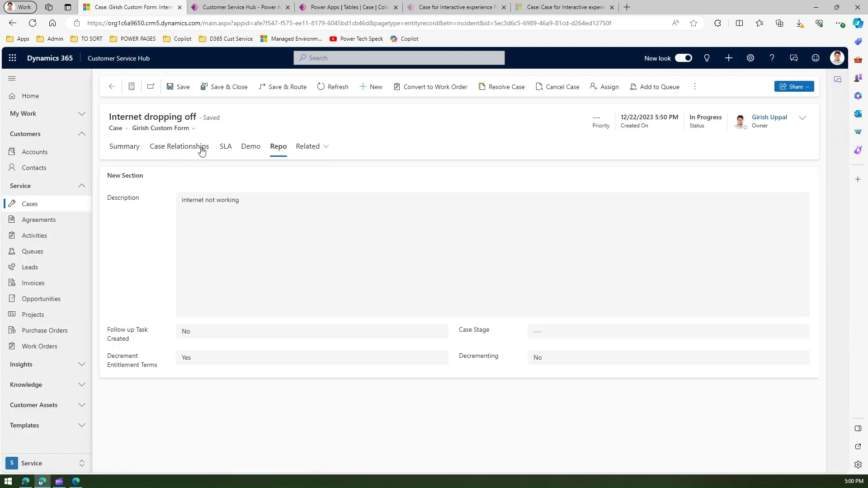
click(202, 151)
click(119, 149)
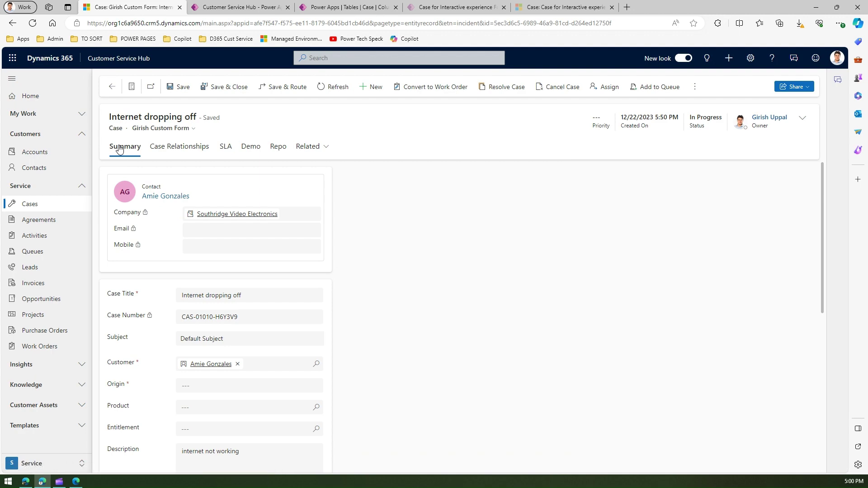
Return to the Cases list and open the "Internet not working ssasddd" case to check its header for a picture
click(235, 7)
click(140, 5)
click(29, 205)
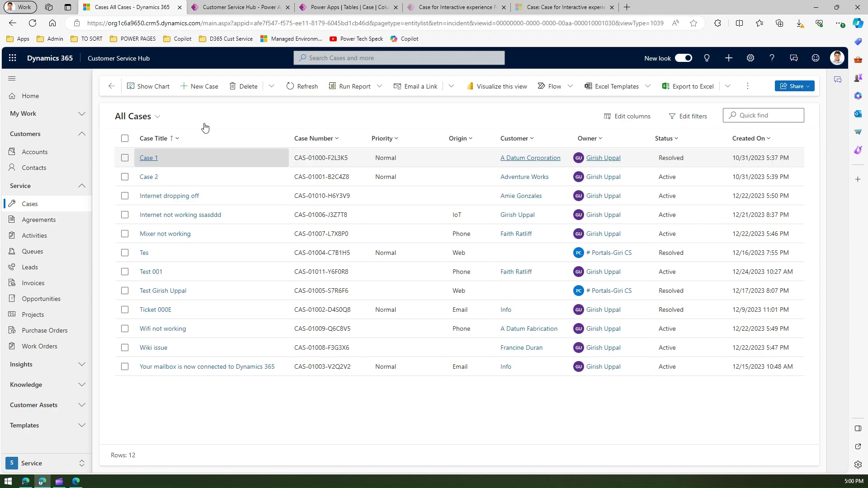
click(169, 215)
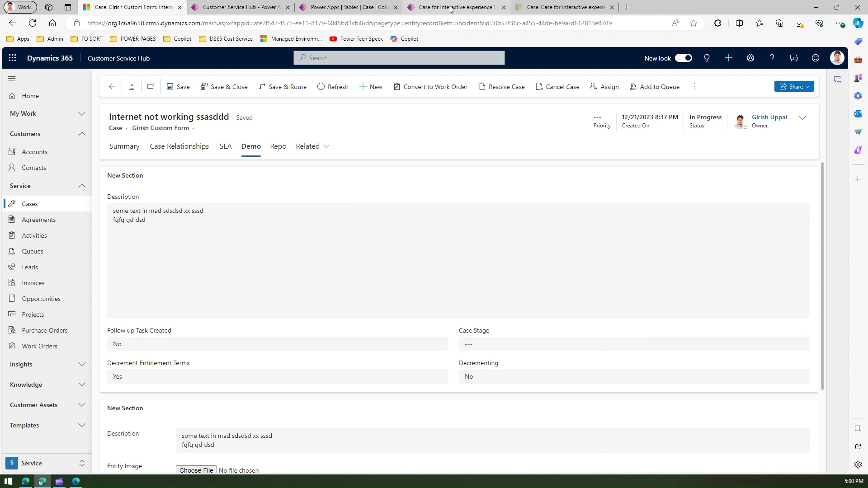
Switch to the Case table's columns page in Power Apps and go from there to the table's list of forms
click(356, 8)
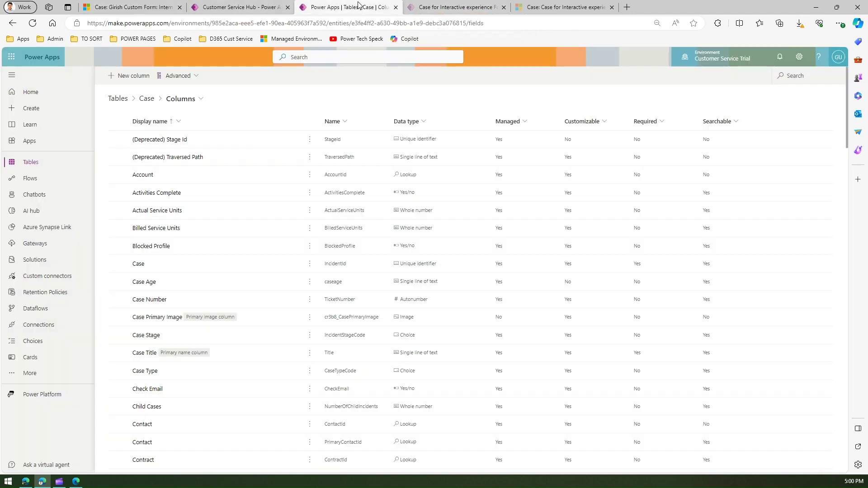
click(147, 99)
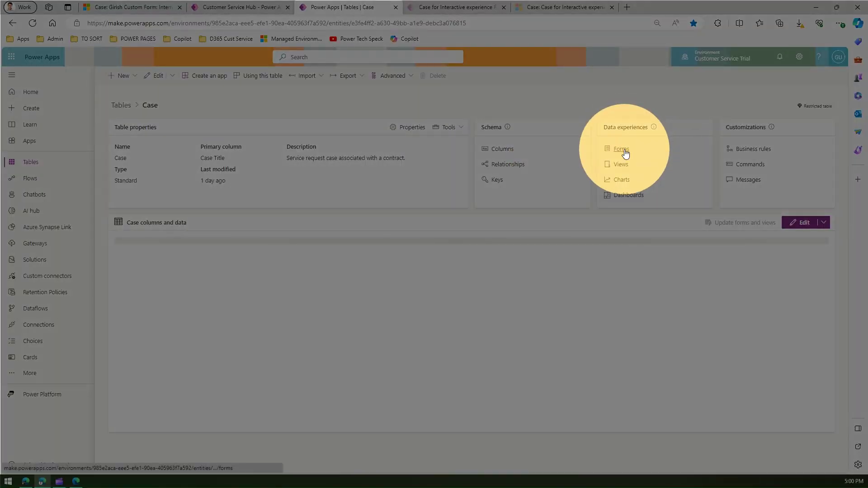
click(621, 150)
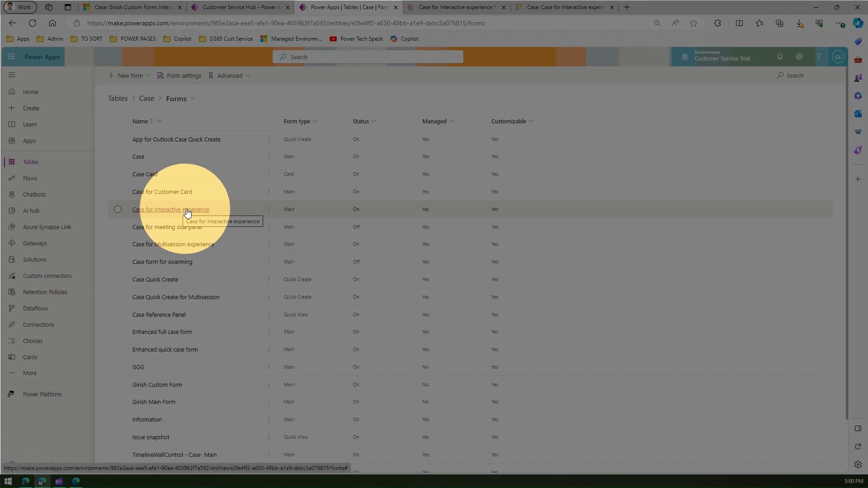
Leave the already open editor of the "Case for Interactive experience" form and close its browser tab
click(450, 7)
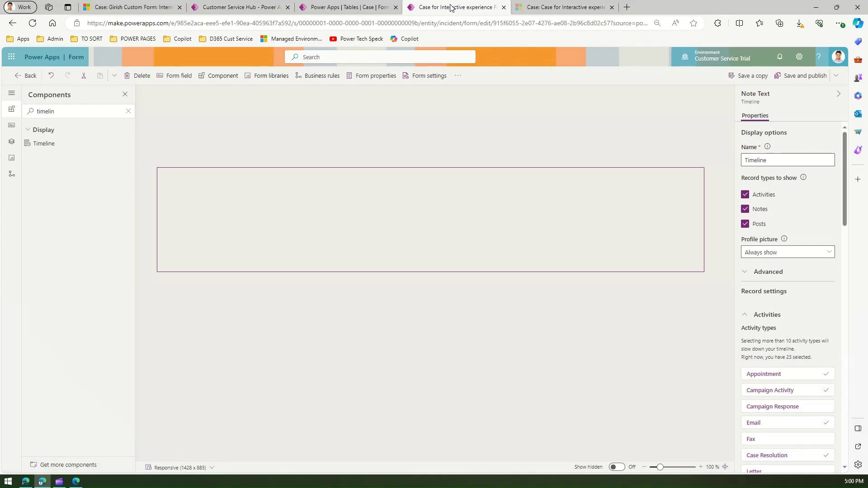
click(62, 116)
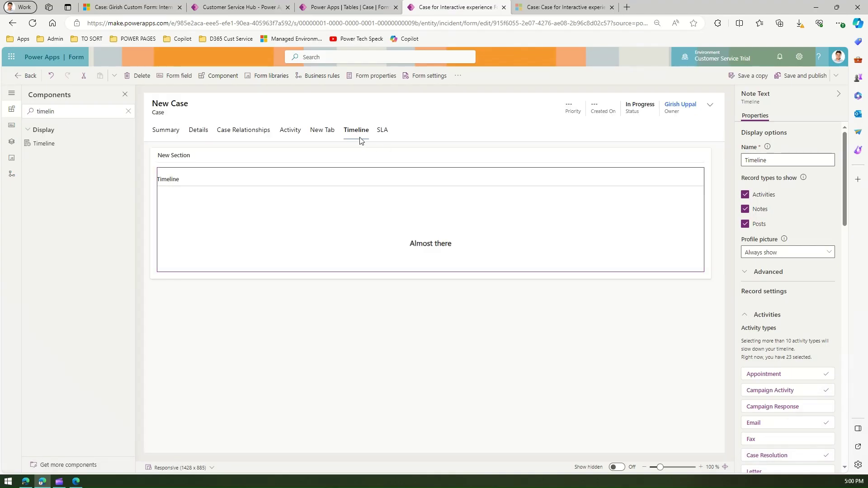
click(25, 78)
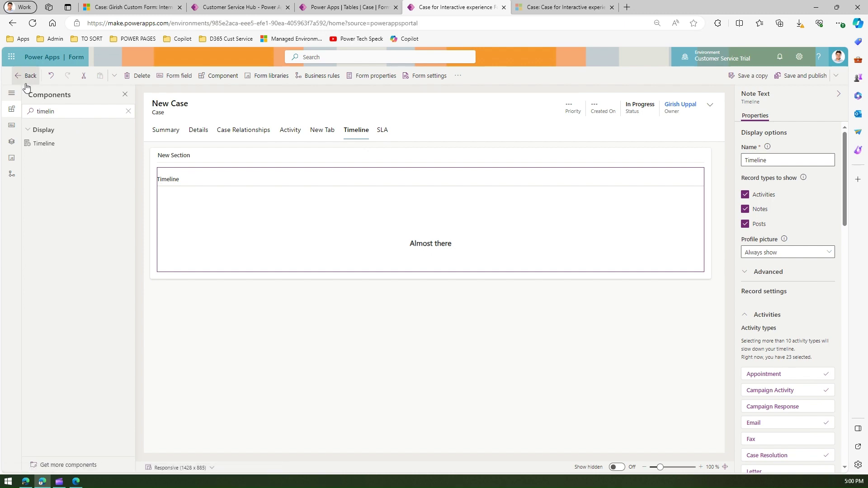
click(504, 7)
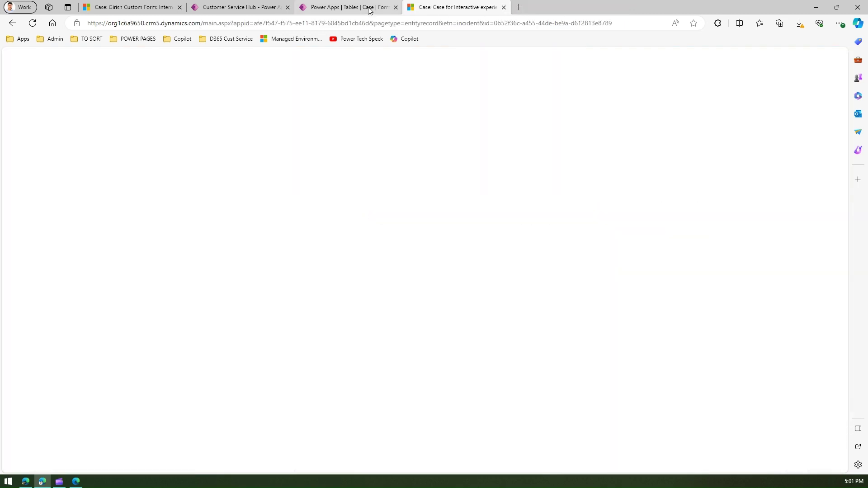
Edit the "Case for Interactive experience" form, placing Case Primary Image above Actual Service Units in the Summary section, and publish it
click(371, 9)
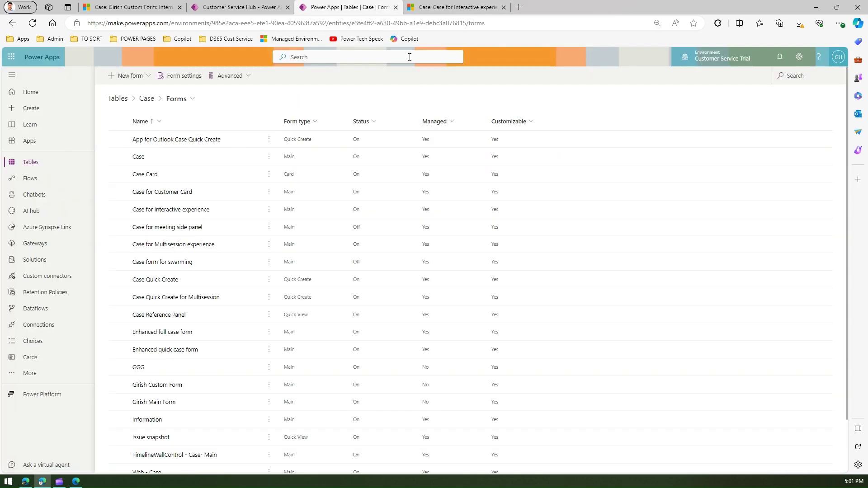
click(171, 210)
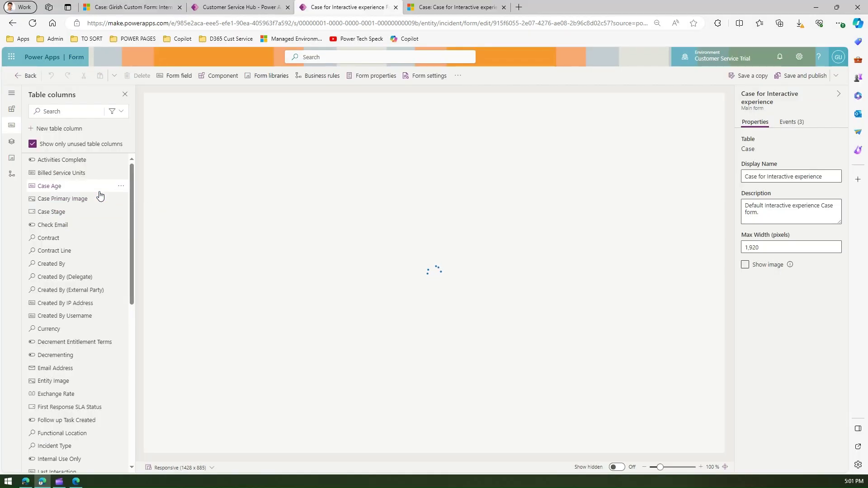
mouse_move(100, 192)
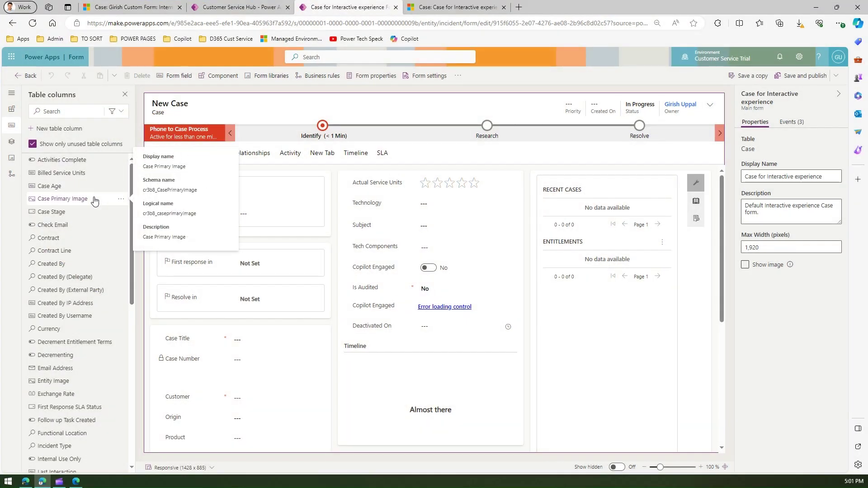
drag(94, 200, 379, 180)
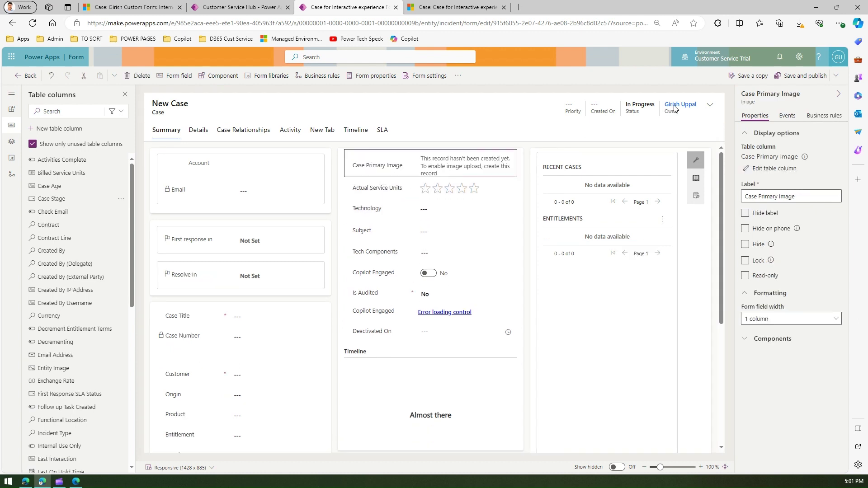
click(785, 75)
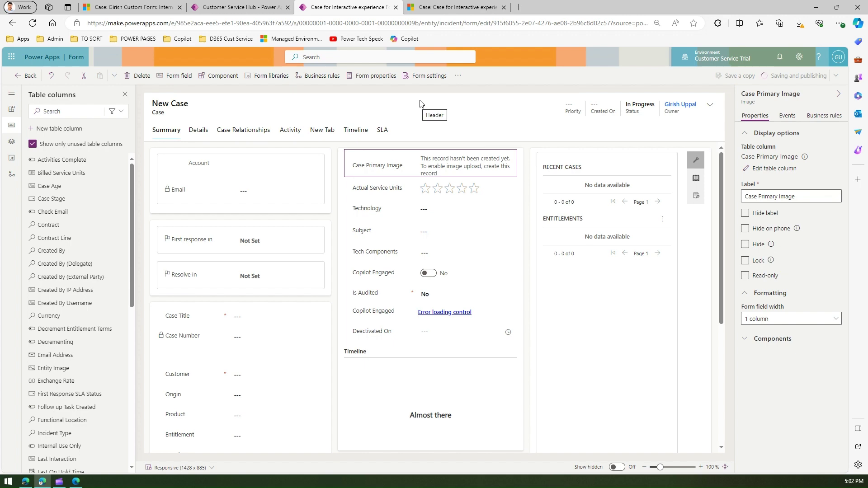
Open the "Internet dropping off" case in Customer Service Hub and switch it to the "Case for Interactive experience" form
click(132, 8)
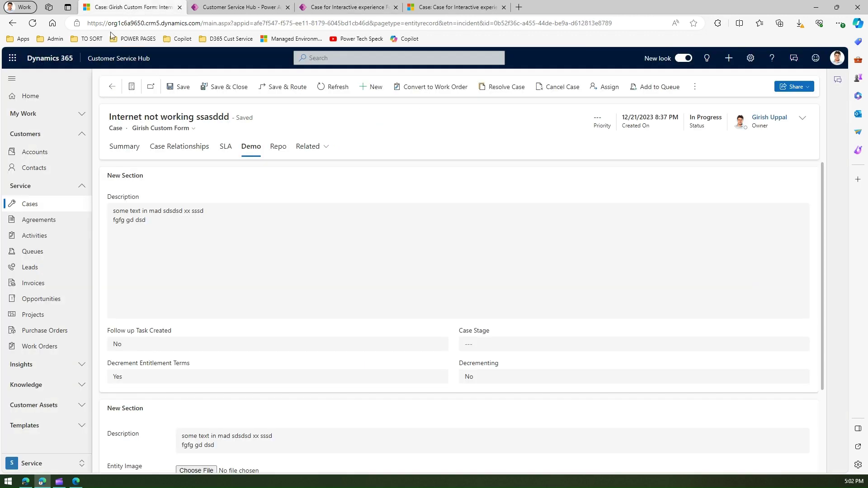
click(26, 207)
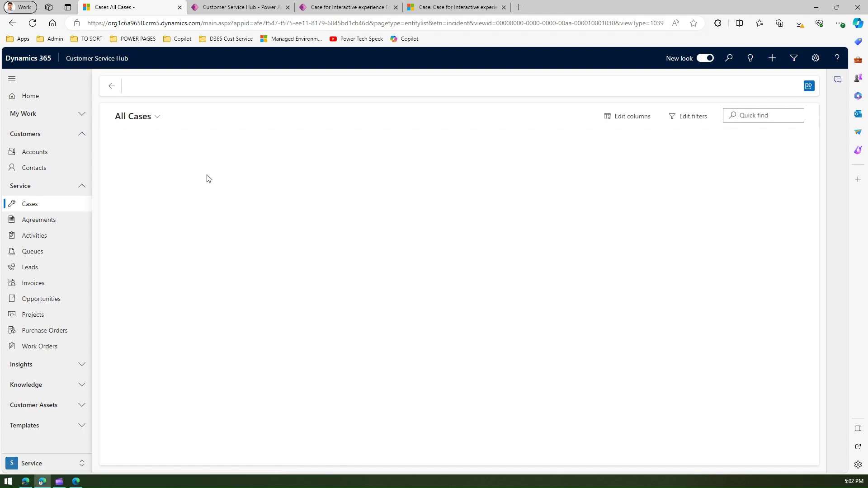
click(153, 196)
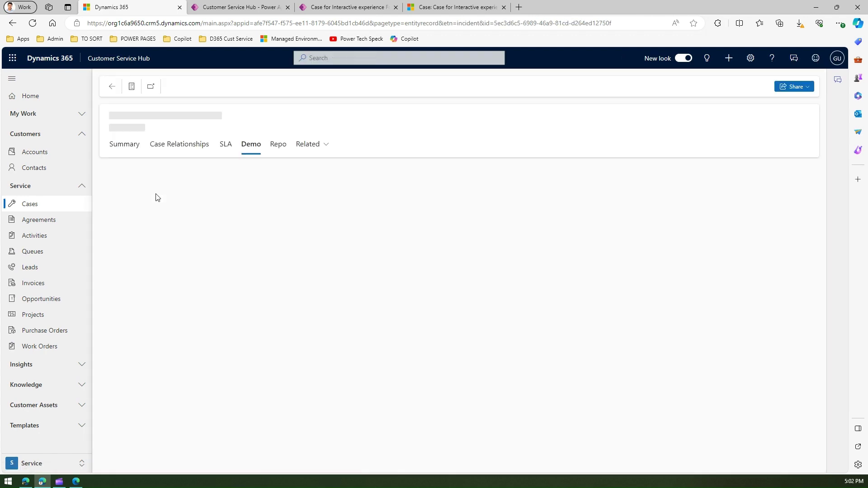
click(129, 149)
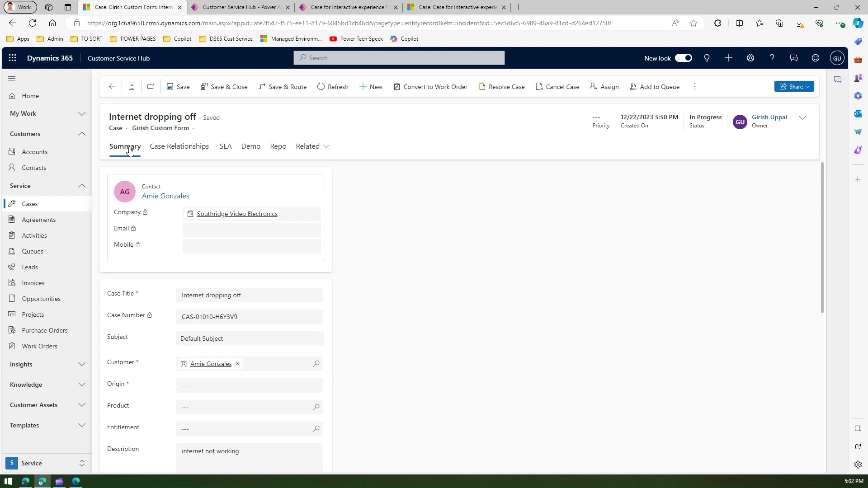
click(188, 129)
click(183, 158)
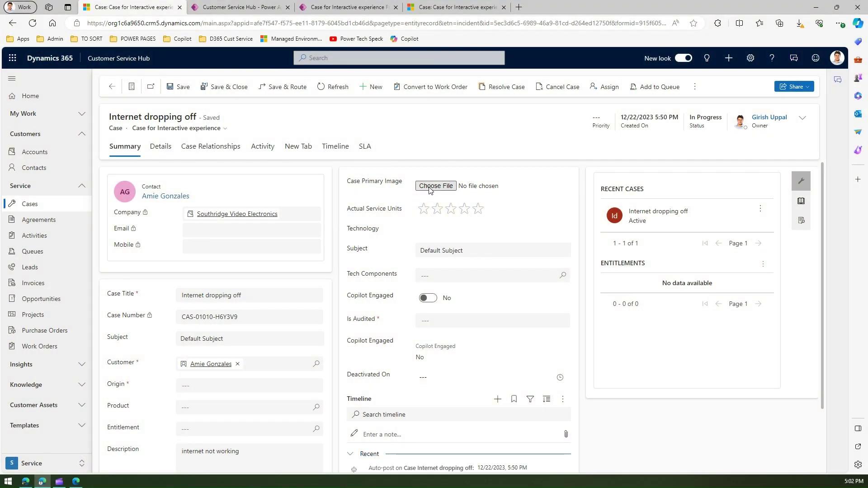
Upload Bird1.jpg as the Case Primary Image of the "Internet dropping off" case
click(435, 185)
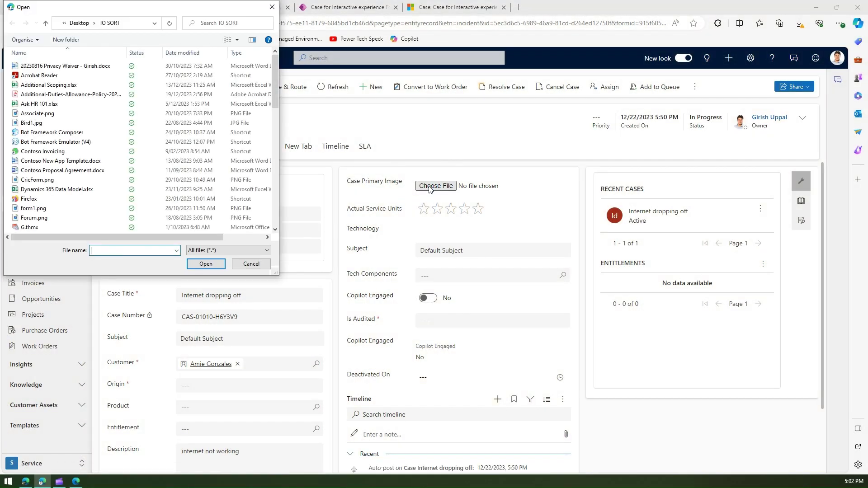
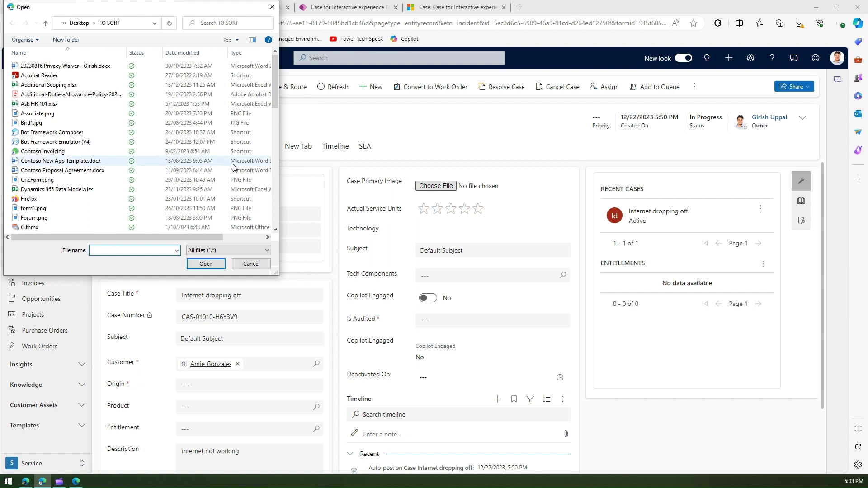
click(34, 124)
click(217, 265)
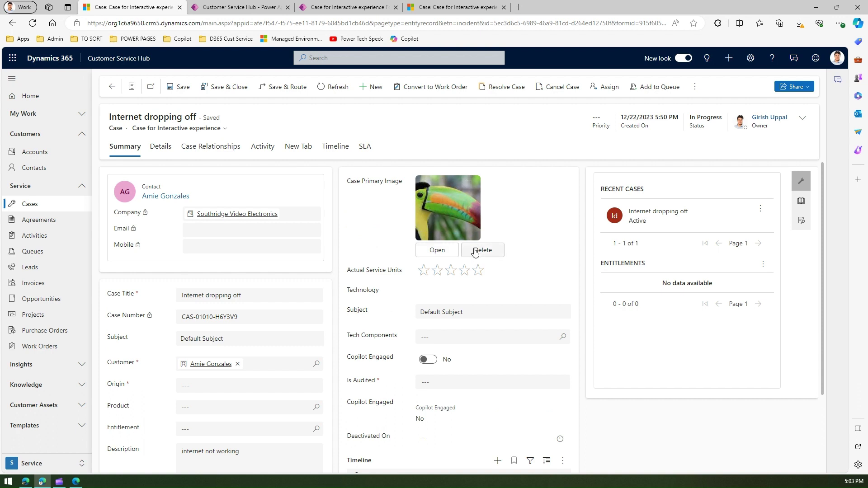
Save the case with the required fields filled in: Is Audited set to No and Origin set to Phone
click(181, 87)
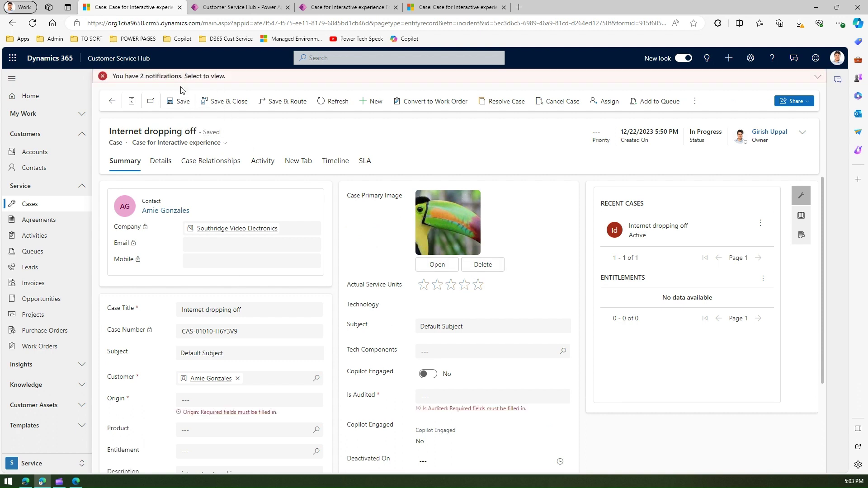
click(448, 397)
click(448, 418)
click(251, 401)
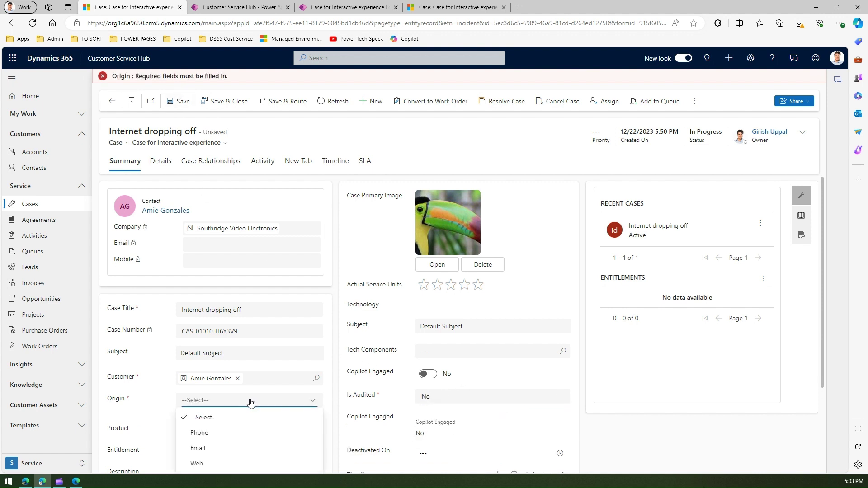
click(228, 430)
click(178, 88)
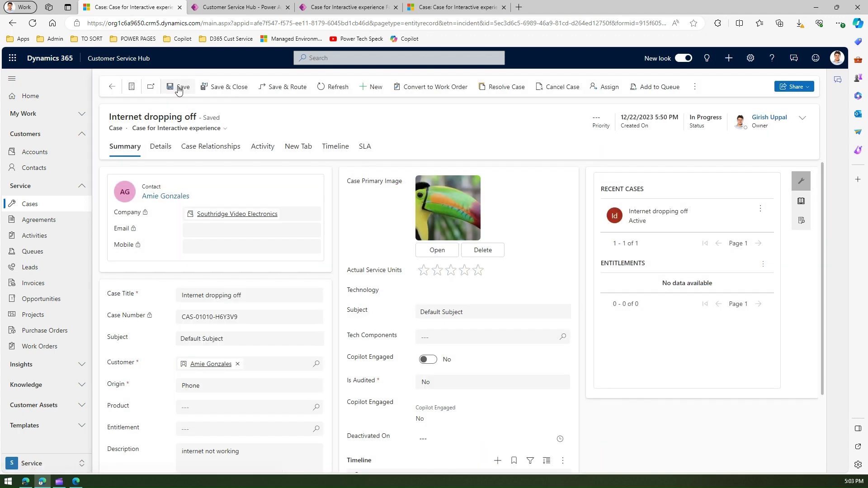
Save and close the "Internet dropping off" case, and reopen it from the Cases list to check its header for the picture
triple_click(109, 124)
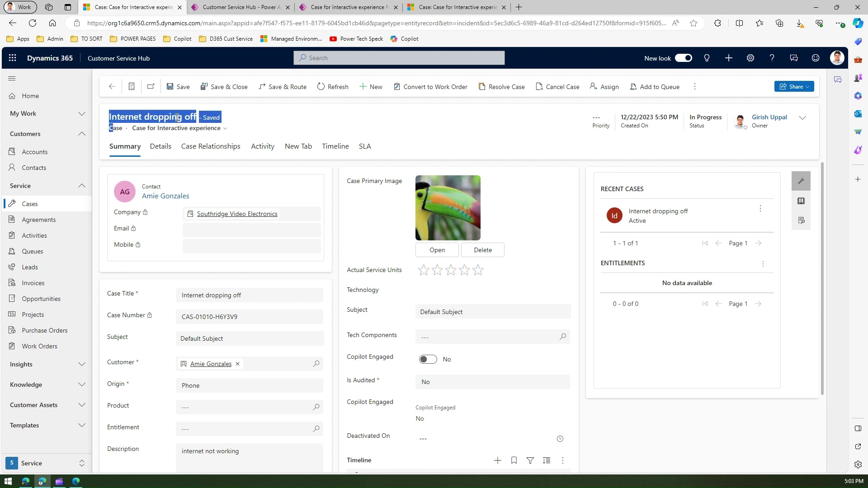
click(223, 86)
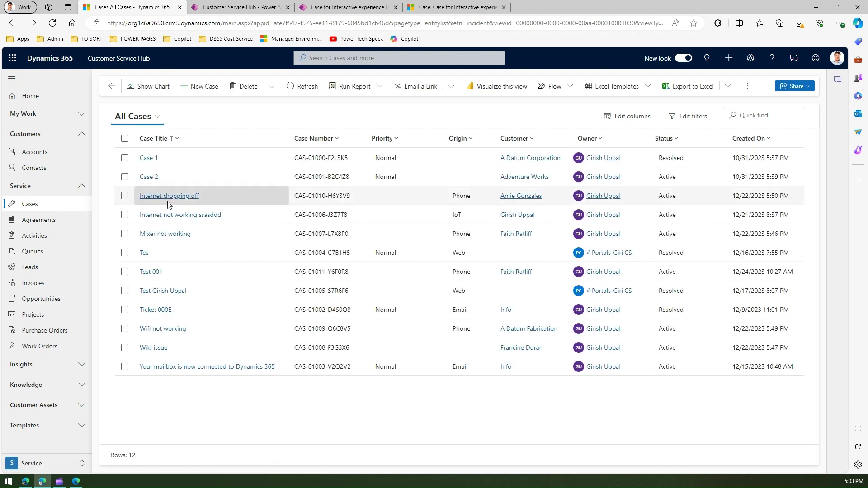
click(170, 197)
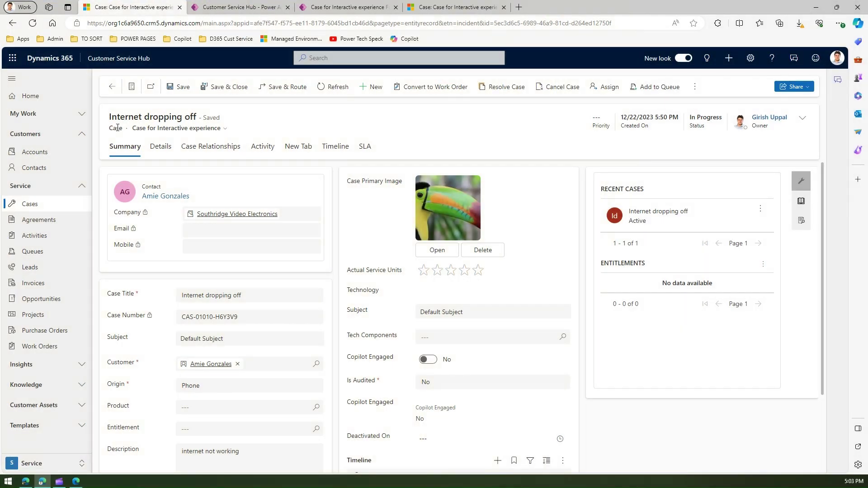
Return to the form editor and examine the properties of the form, its Case Details section, and its Details and Summary tabs
click(344, 7)
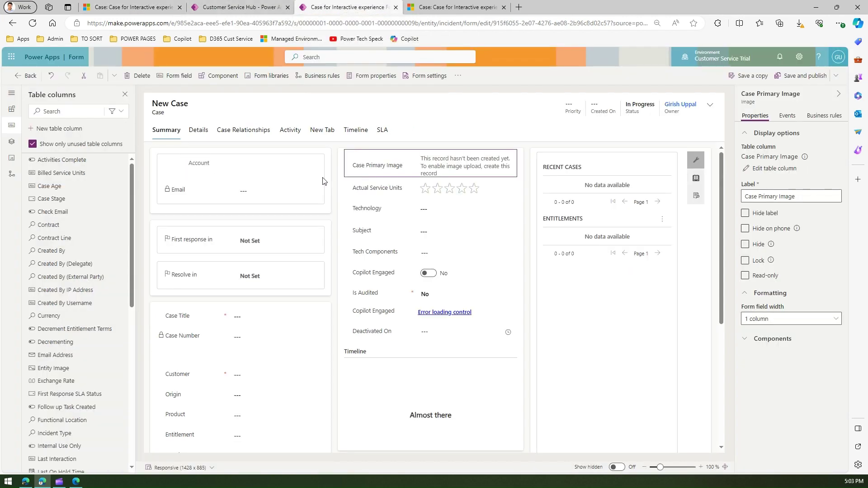
click(206, 106)
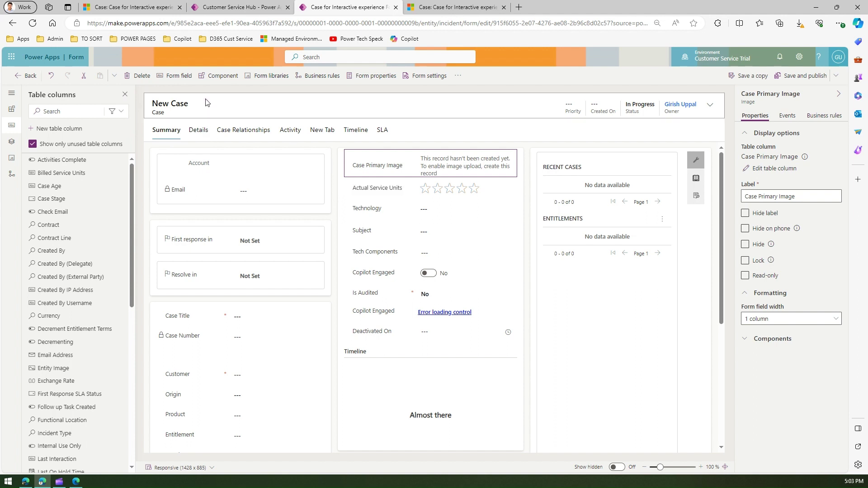
click(139, 130)
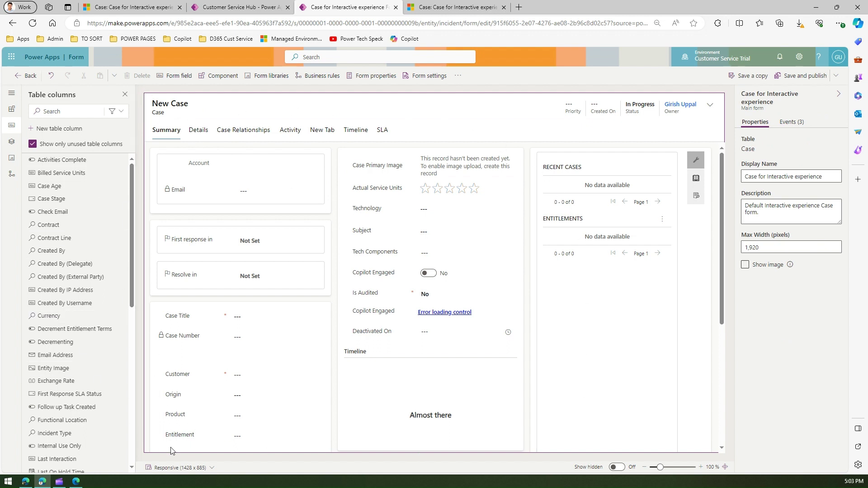
click(155, 307)
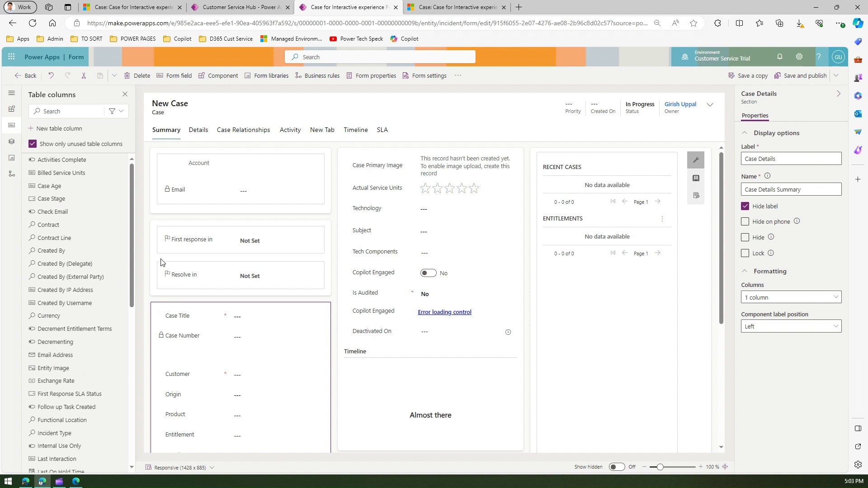
click(199, 130)
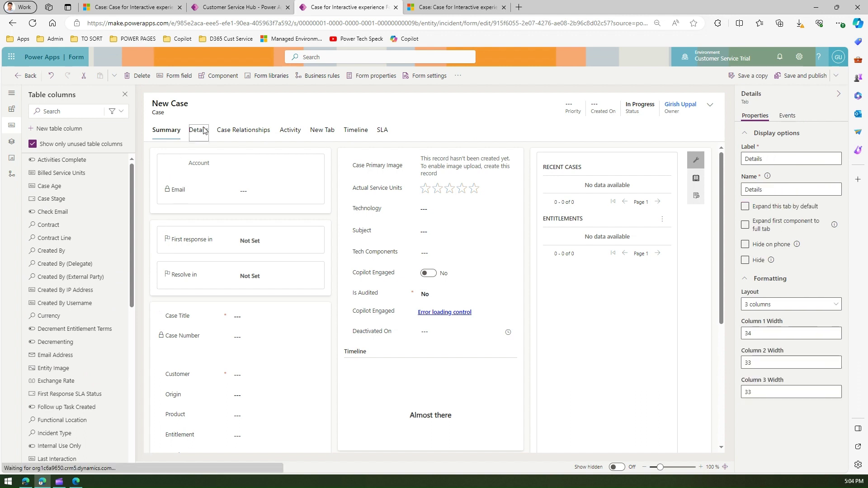
click(168, 135)
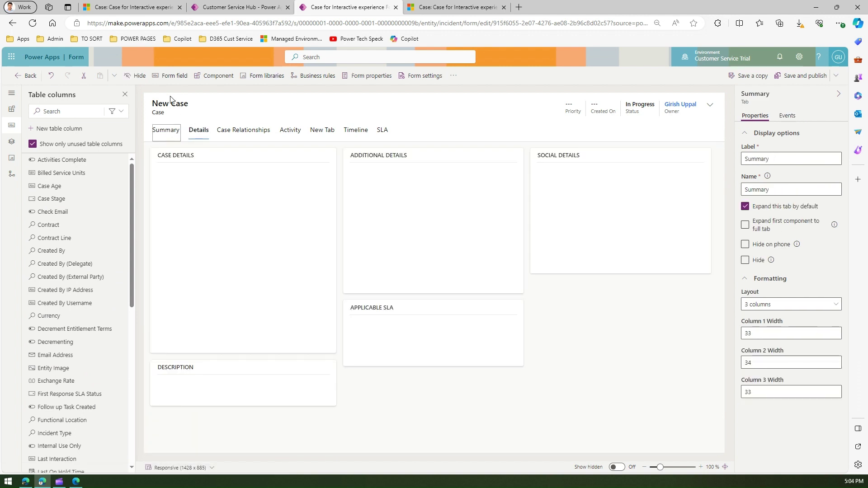
Turn on Show image in the properties of the "Case for Interactive experience" form, and save and publish the form
click(139, 97)
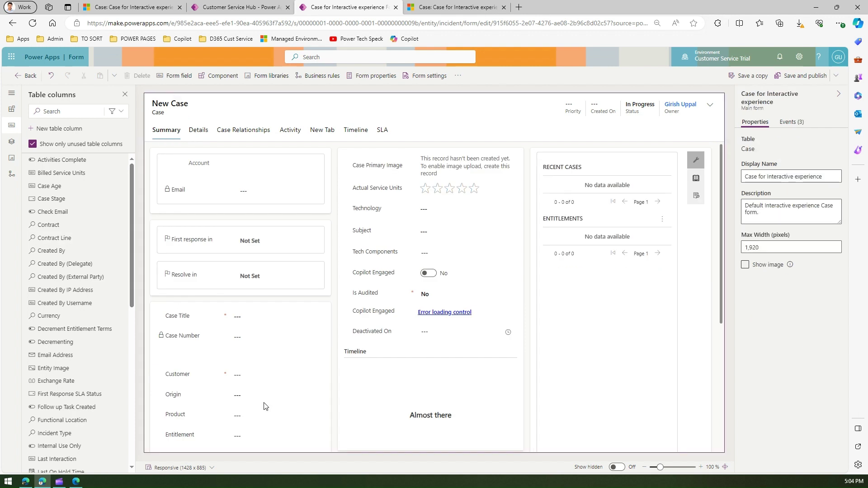
click(752, 265)
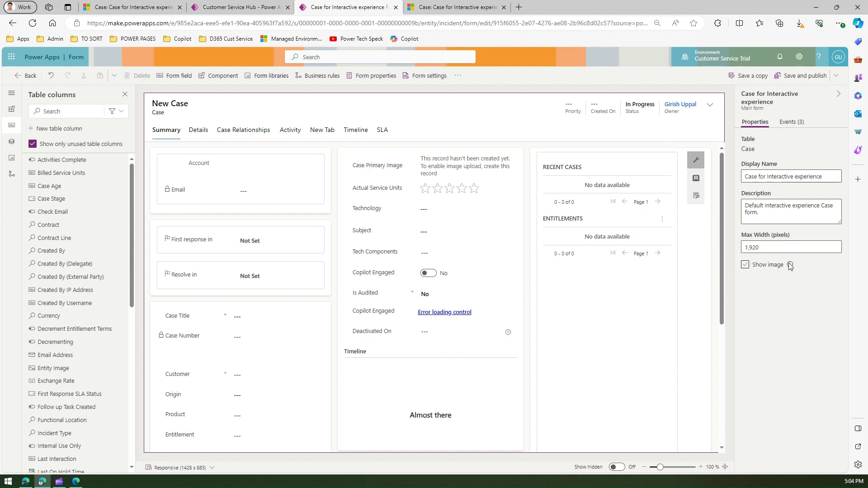
mouse_move(790, 265)
click(784, 73)
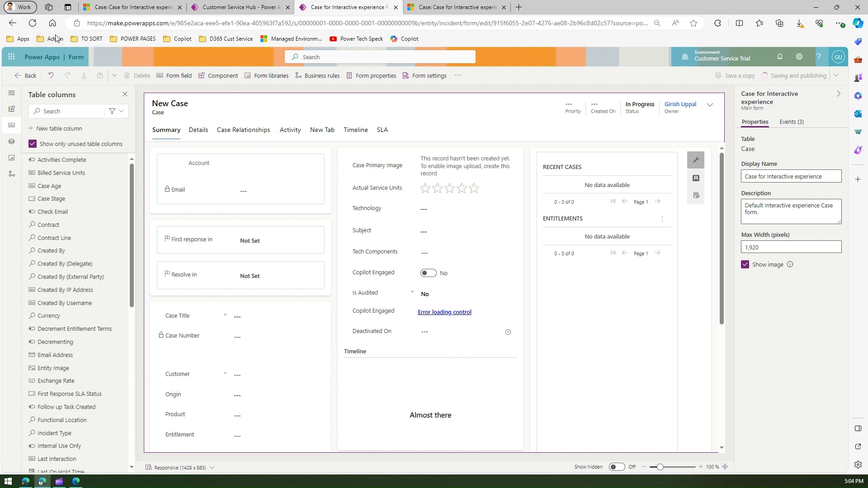
Switch to Dynamics 365, save and close the "Internet dropping off" case, reopen it to check its header picture, and return to the Cases list
click(119, 9)
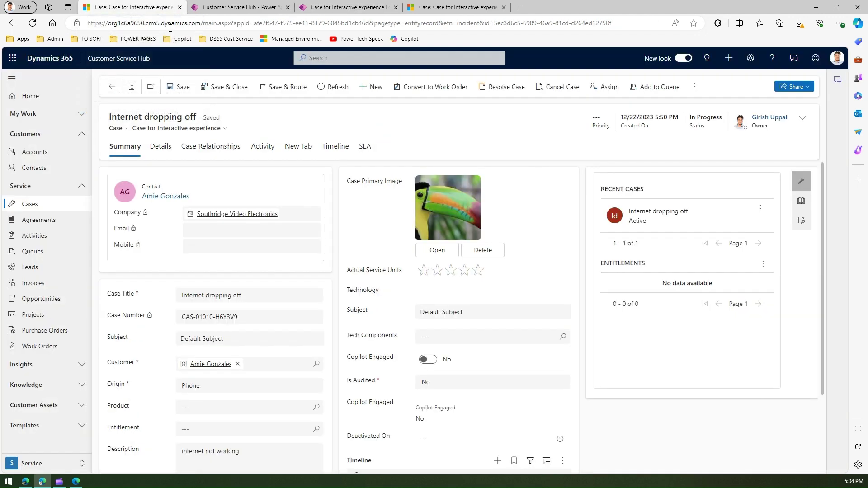
click(230, 87)
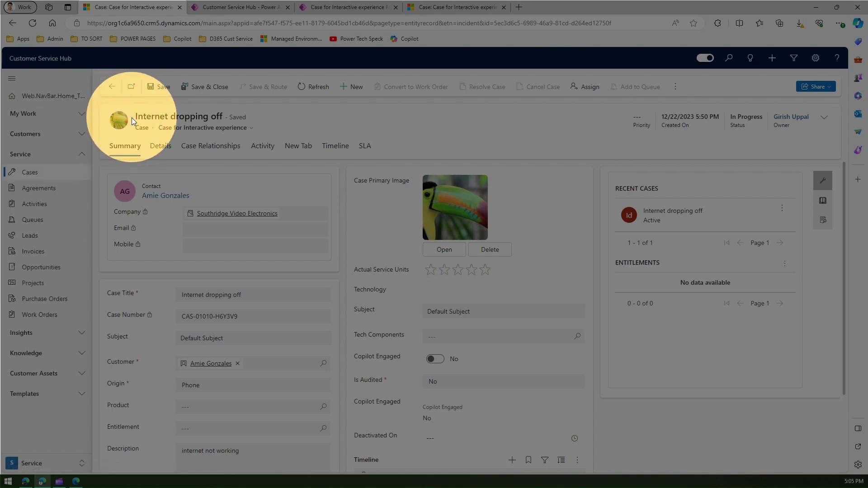
click(69, 173)
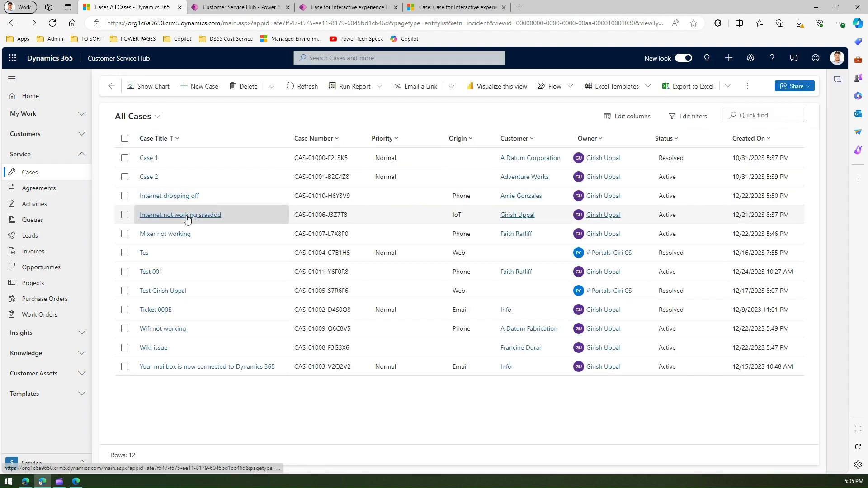
Open the "Internet not working ssasddd" case, upload Associate.png as its Case Primary Image, and save the record
click(188, 216)
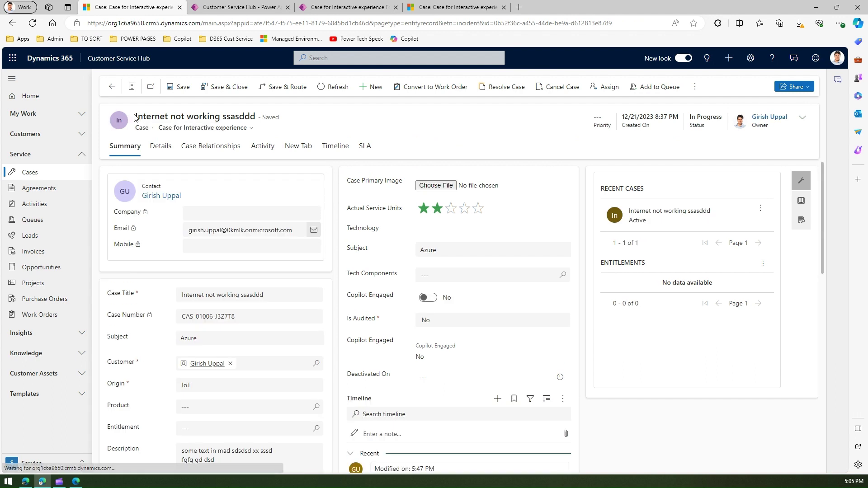
drag(136, 116, 184, 113)
click(151, 118)
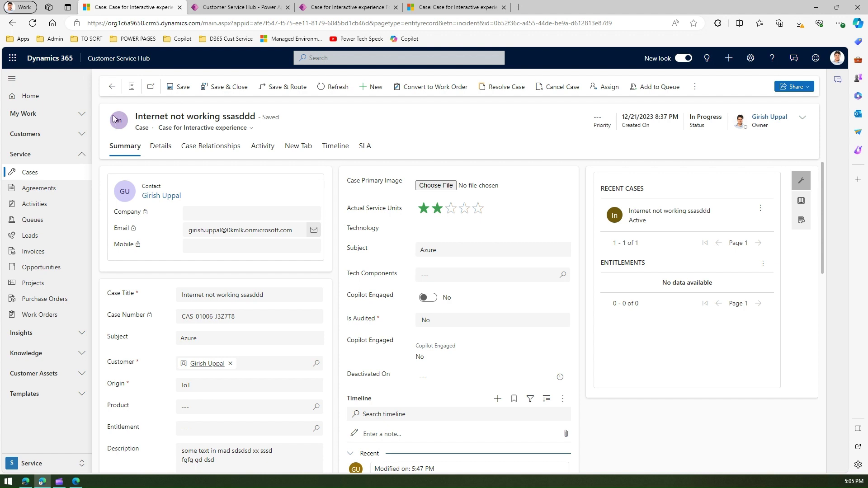
drag(143, 114, 143, 115)
click(435, 185)
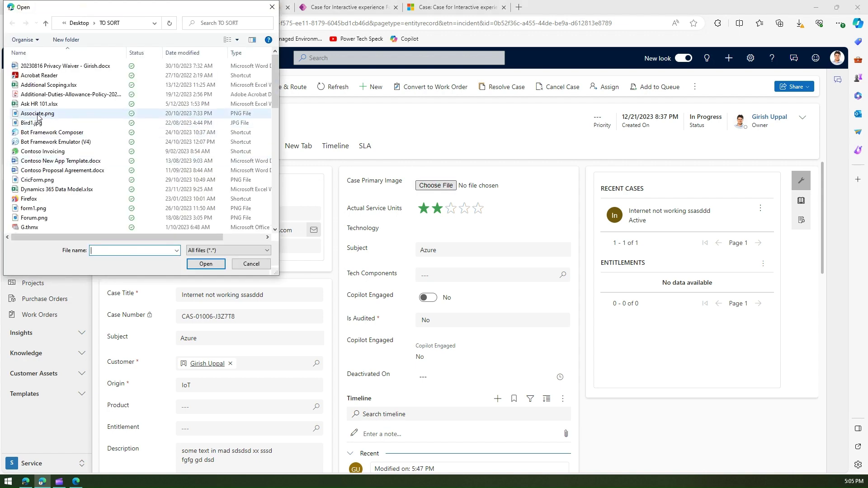
click(38, 114)
click(205, 263)
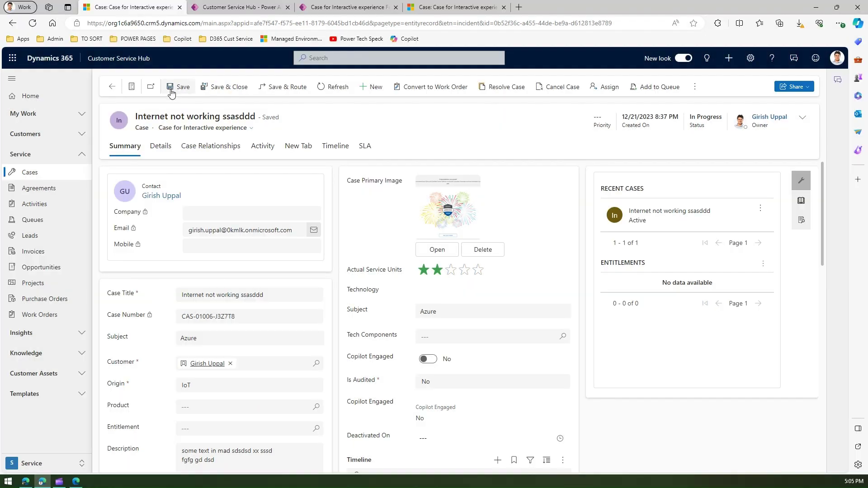
click(178, 87)
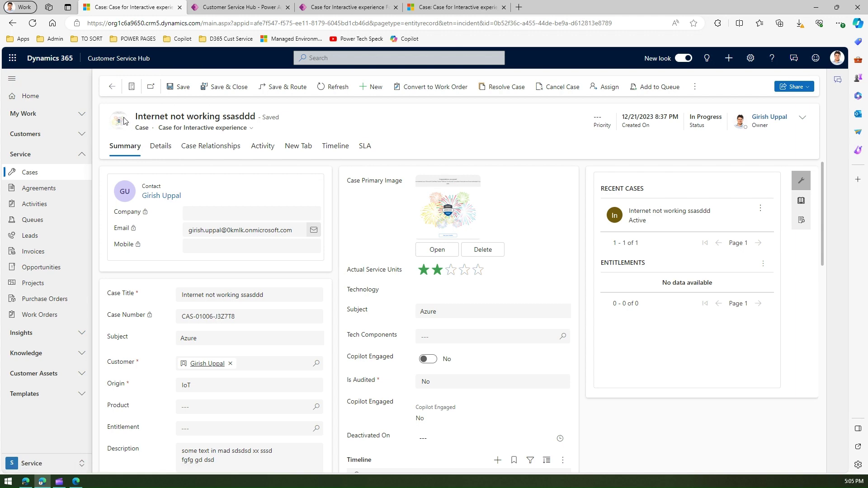
Open Case 2 from the Cases list and show the All Cases record list beside the form to examine the case pictures
click(60, 176)
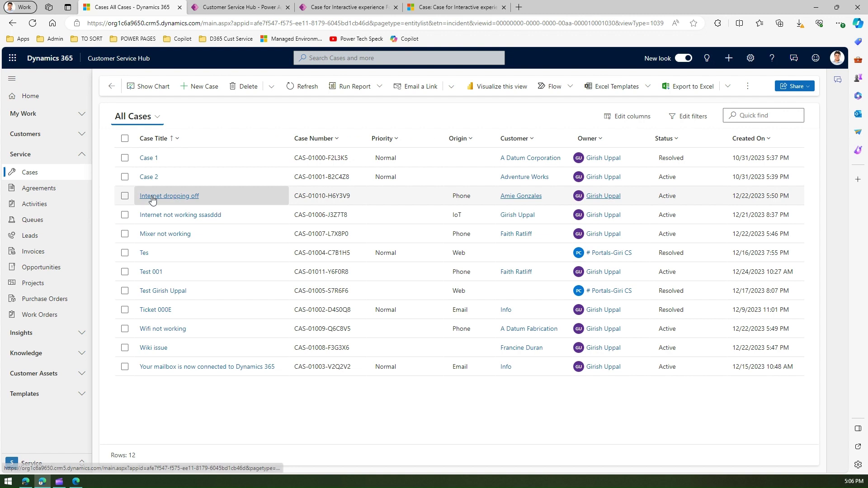
click(149, 178)
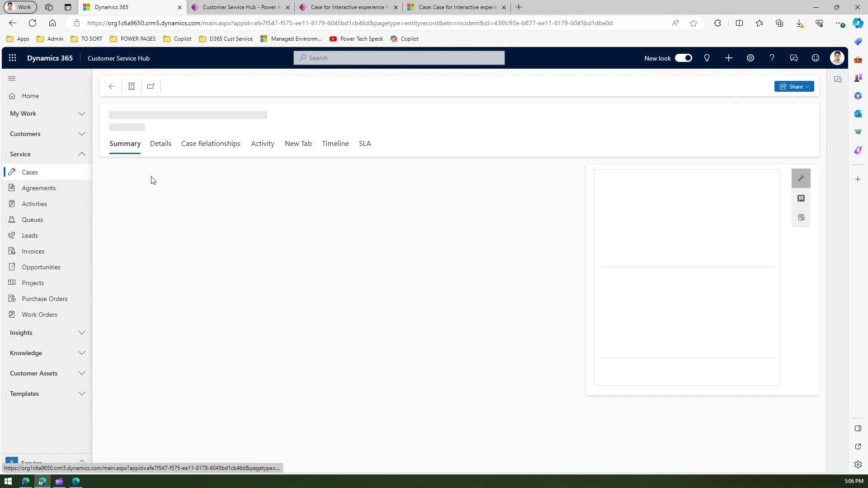
click(131, 88)
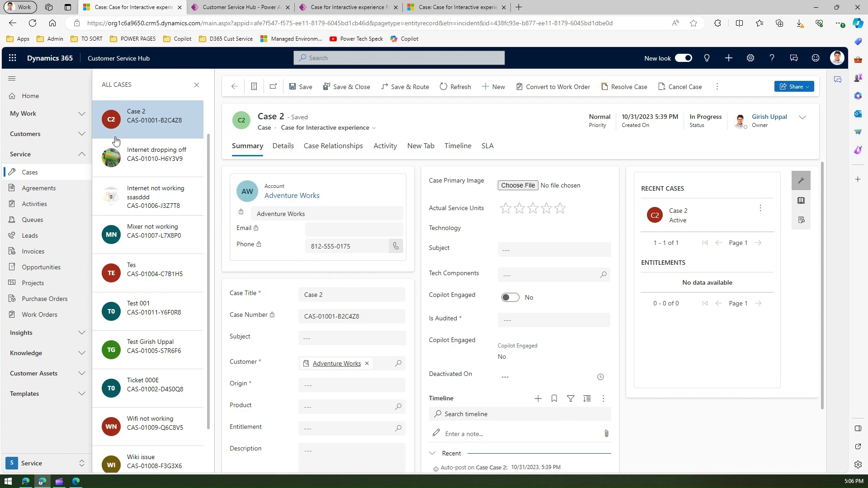